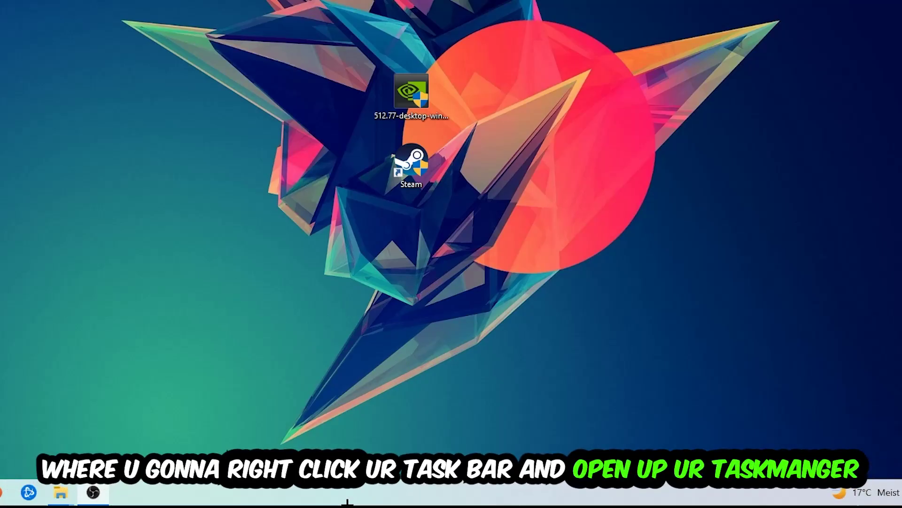
# Open Task Manager full-screen, review the processes and end the stray Console Window Host process
pyautogui.rightClick(381, 498)
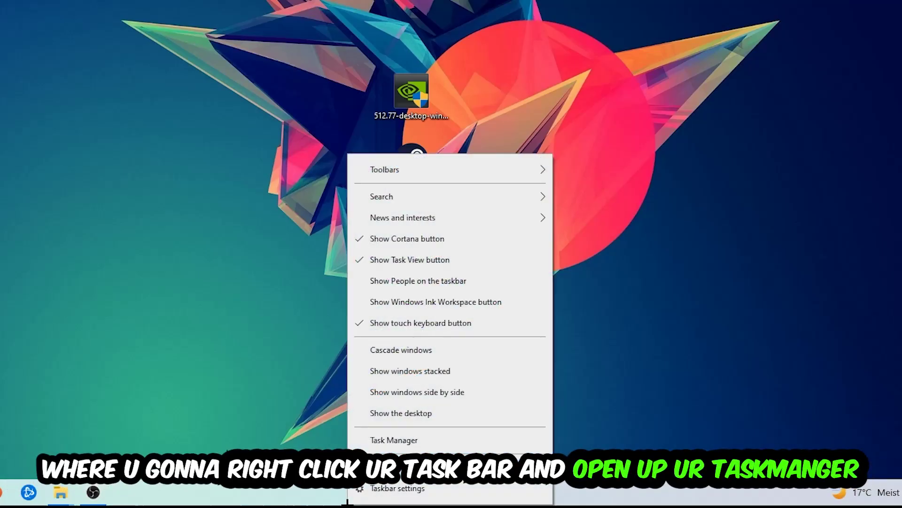
pyautogui.click(393, 440)
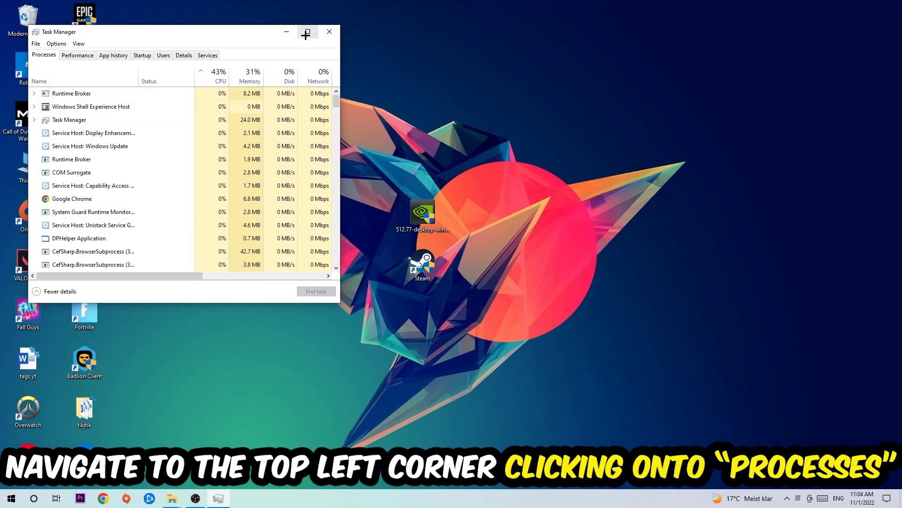
pyautogui.click(307, 31)
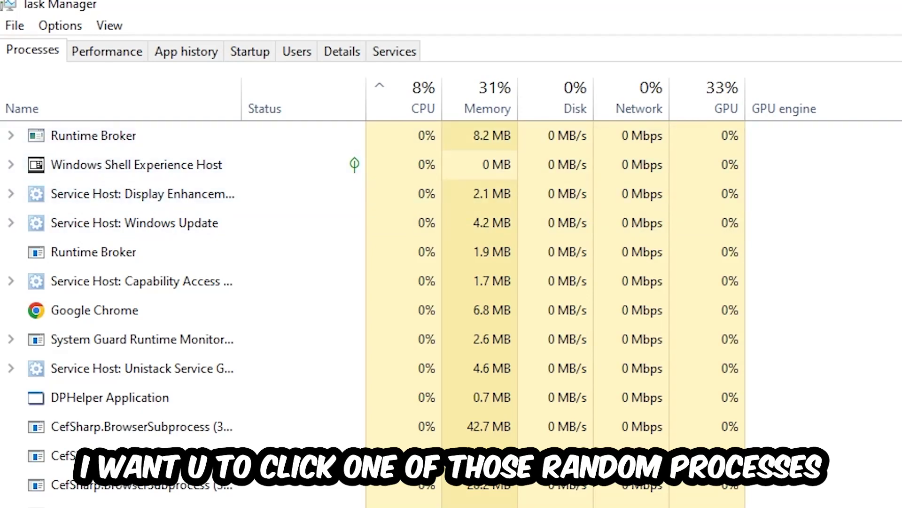
pyautogui.click(444, 397)
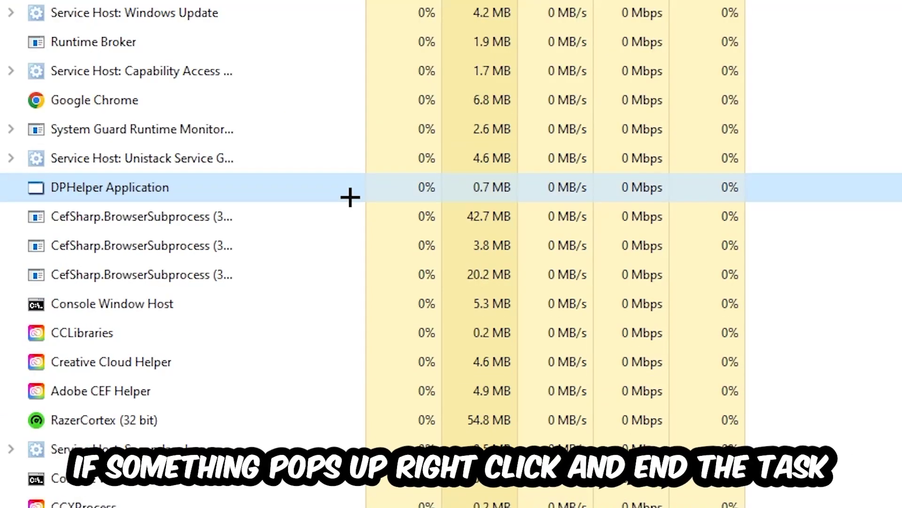
pyautogui.rightClick(302, 315)
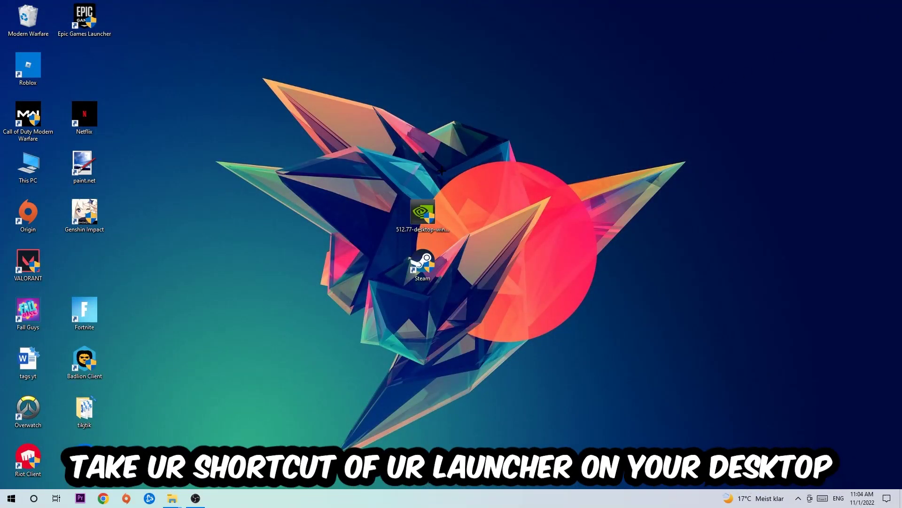
# Drag the Steam shortcut up near the desktop's top and bring up its context menu
pyautogui.moveTo(422, 262)
pyautogui.mouseDown()
pyautogui.moveTo(547, 140)
pyautogui.moveTo(547, 148)
pyautogui.moveTo(395, 123)
pyautogui.mouseUp()
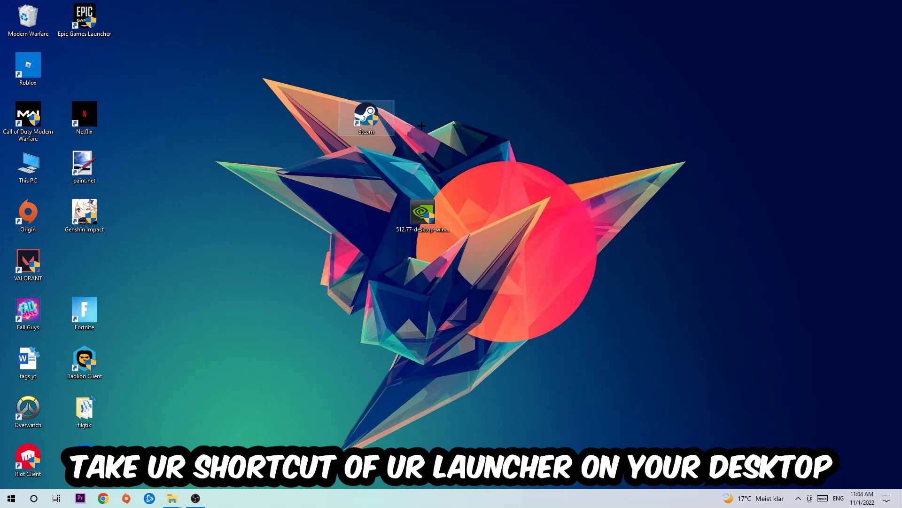
pyautogui.moveTo(478, 113)
pyautogui.mouseDown()
pyautogui.moveTo(557, 108)
pyautogui.moveTo(313, 91)
pyautogui.mouseUp()
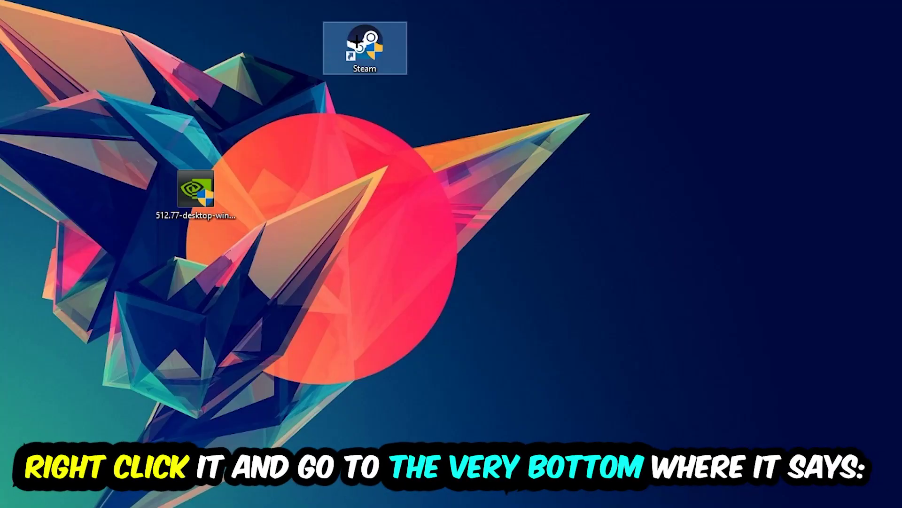
pyautogui.rightClick(530, 113)
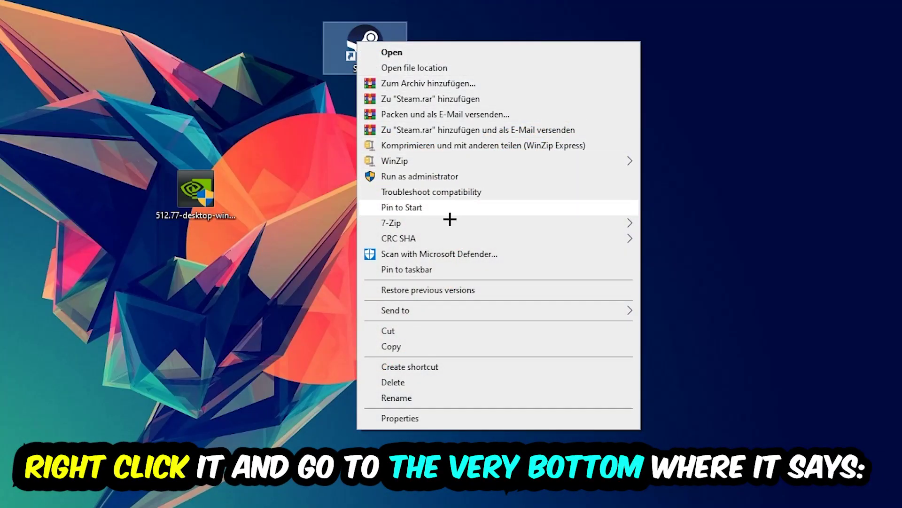
# Give the Steam shortcut Windows 8 compatibility and Run as administrator, then centre its icon
pyautogui.click(431, 419)
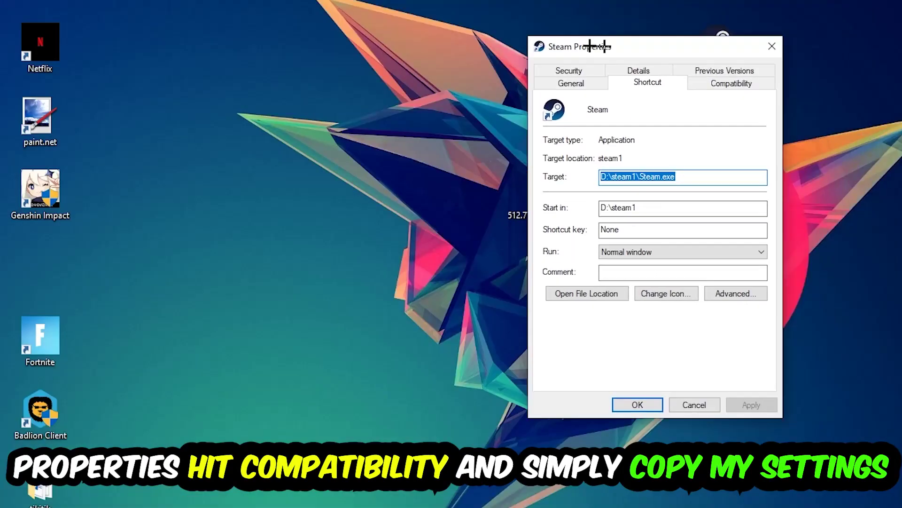
pyautogui.moveTo(599, 46); pyautogui.dragTo(385, 36)
pyautogui.click(508, 69)
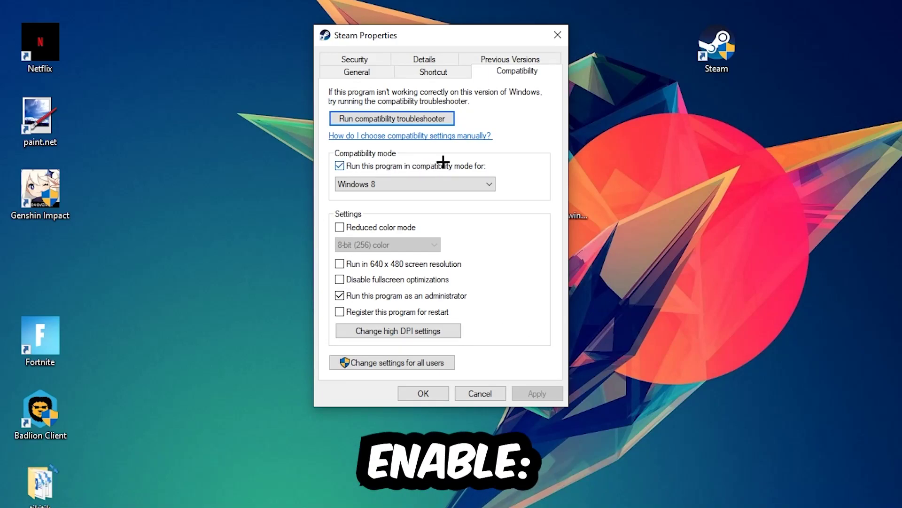
pyautogui.click(475, 185)
pyautogui.click(531, 151)
pyautogui.click(428, 393)
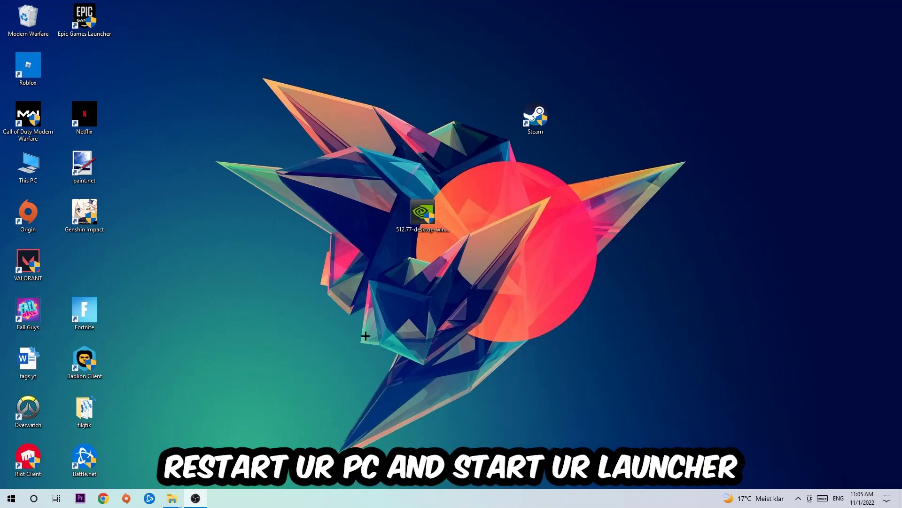
pyautogui.moveTo(557, 130); pyautogui.dragTo(444, 131)
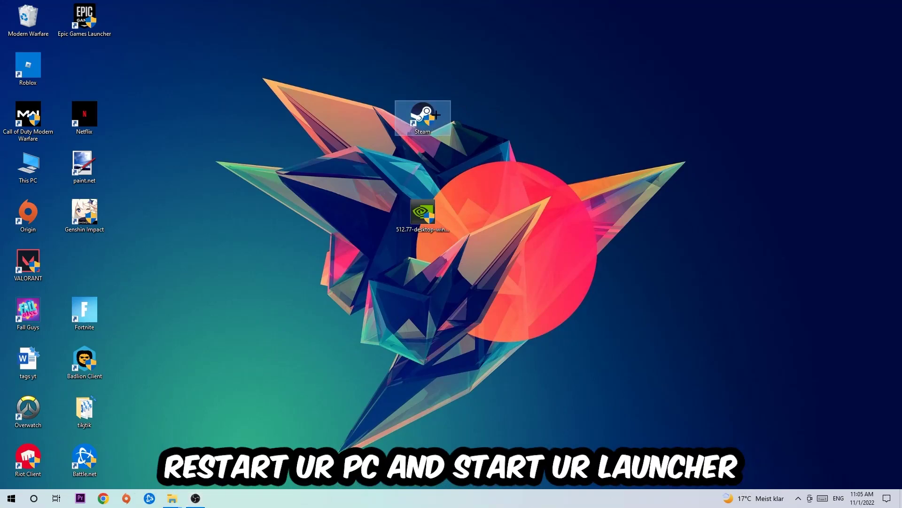
pyautogui.click(539, 163)
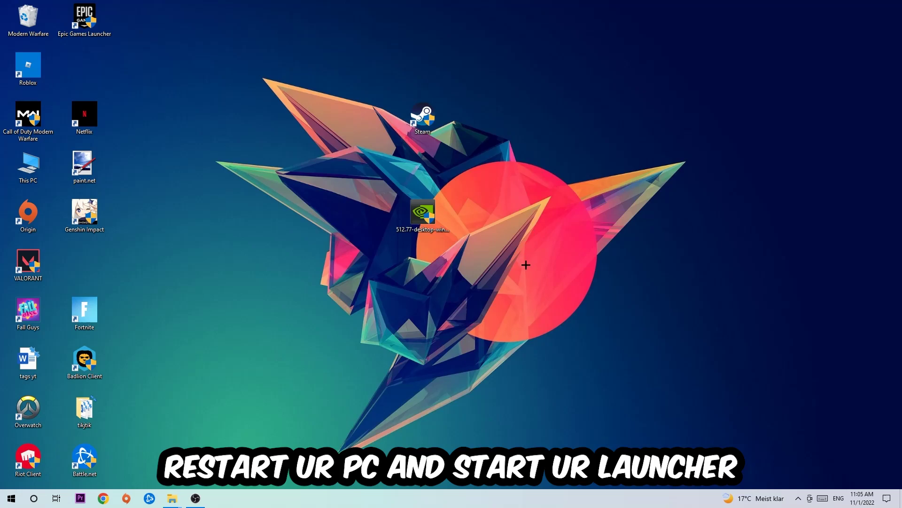